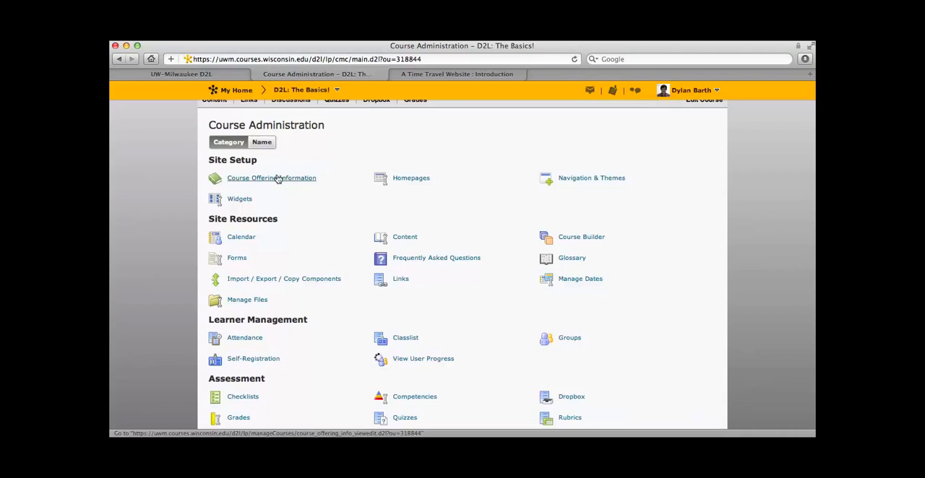
# Open the course offering information and append the instructor's surname in parentheses to the course offering name
pyautogui.click(280, 178)
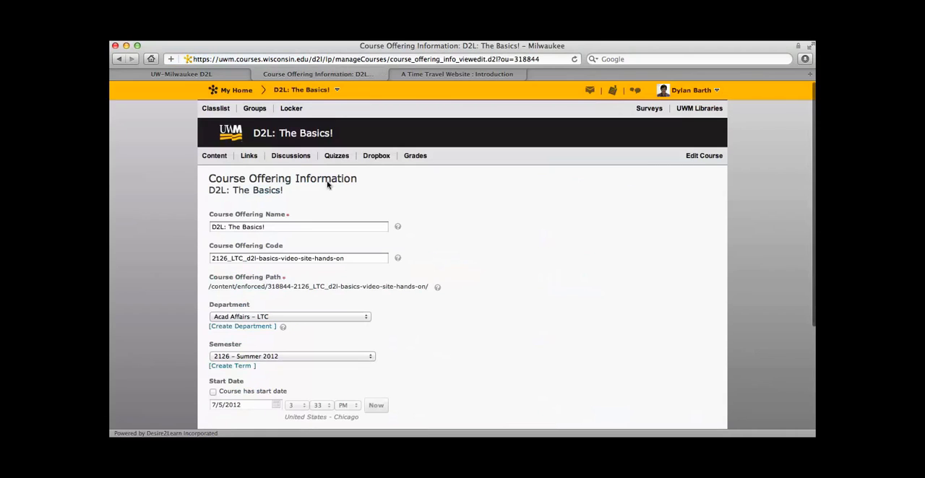
pyautogui.scroll(-1, 439, 234)
pyautogui.scroll(-1, 439, 234)
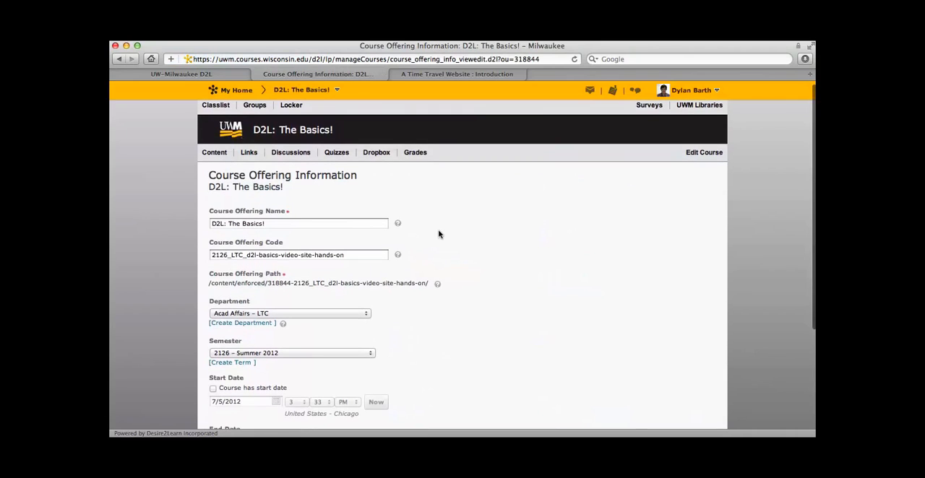
pyautogui.scroll(-1, 439, 234)
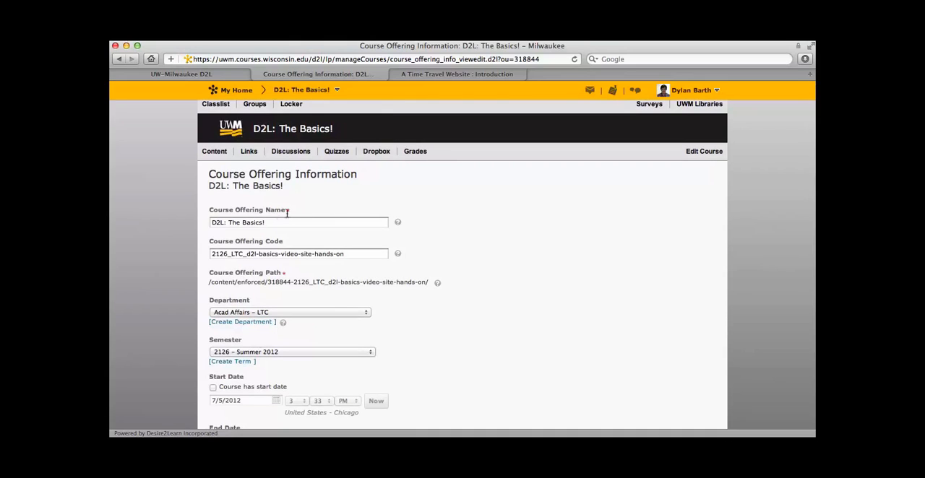
pyautogui.scroll(-2, 443, 316)
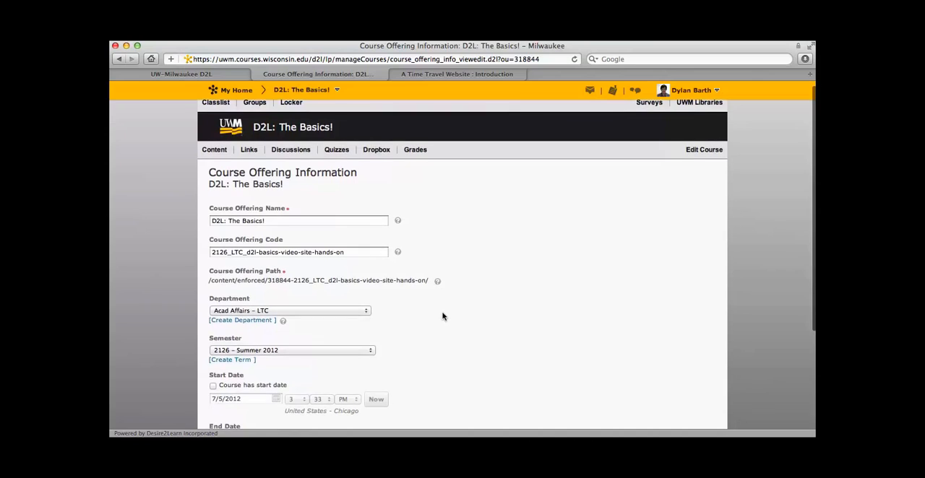
pyautogui.scroll(-3, 443, 316)
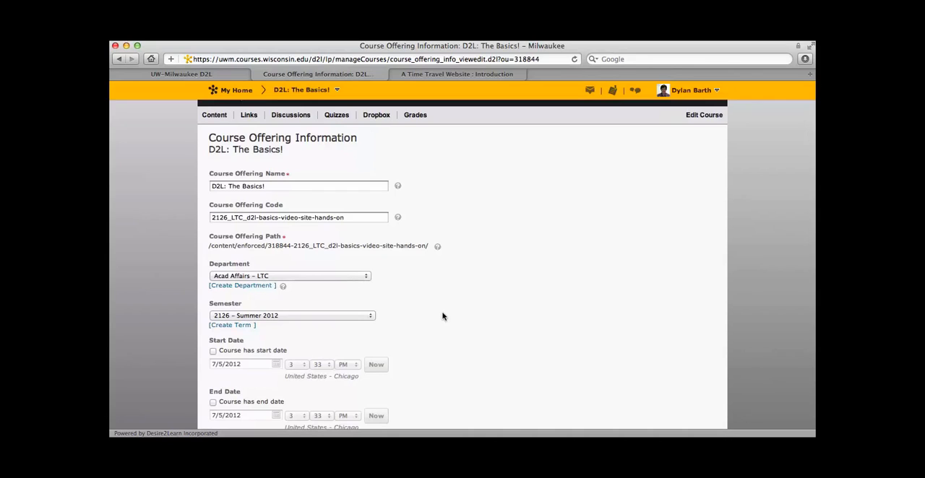
pyautogui.scroll(-1, 443, 316)
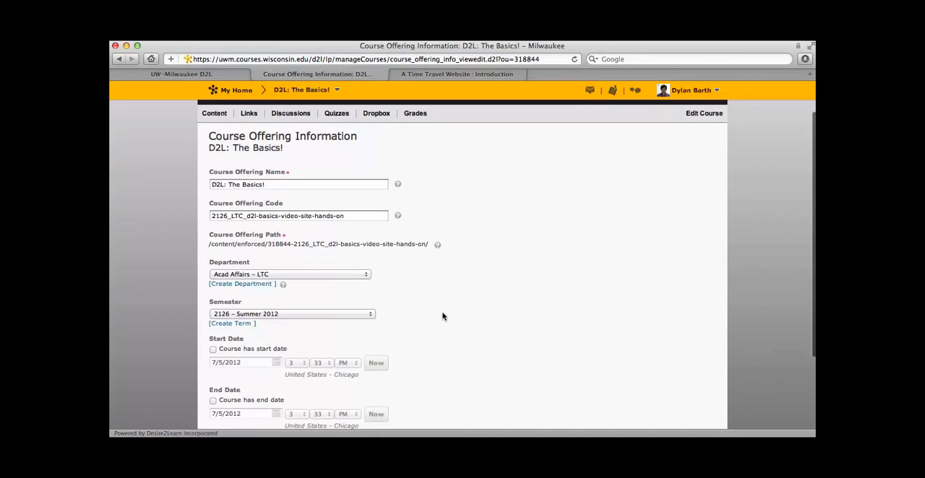
pyautogui.click(271, 178)
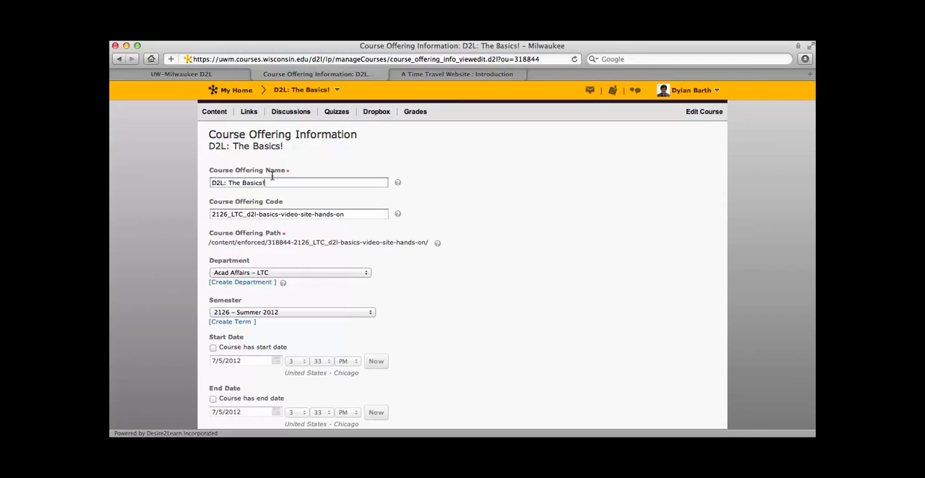
pyautogui.write('(Cole)')
# Save the course offering information with the course kept active, and return to Course Administration
pyautogui.scroll(-5, 469, 267)
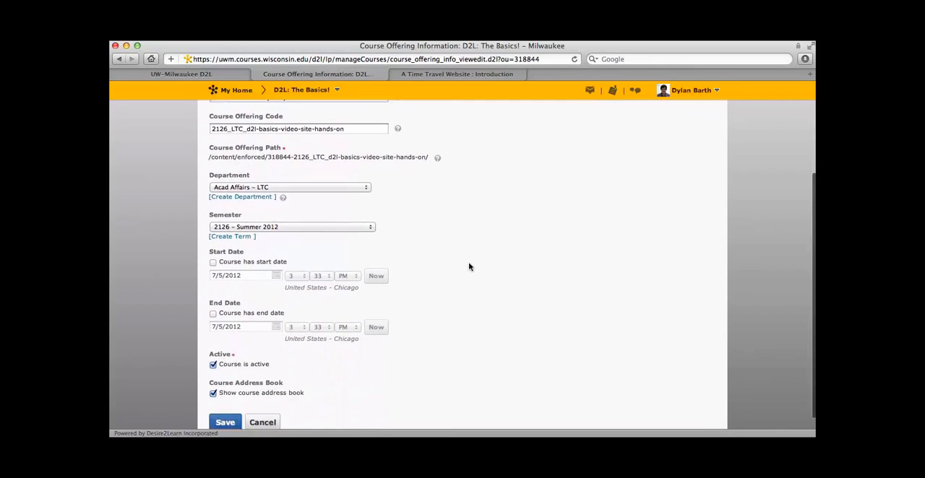
pyautogui.scroll(-1, 469, 267)
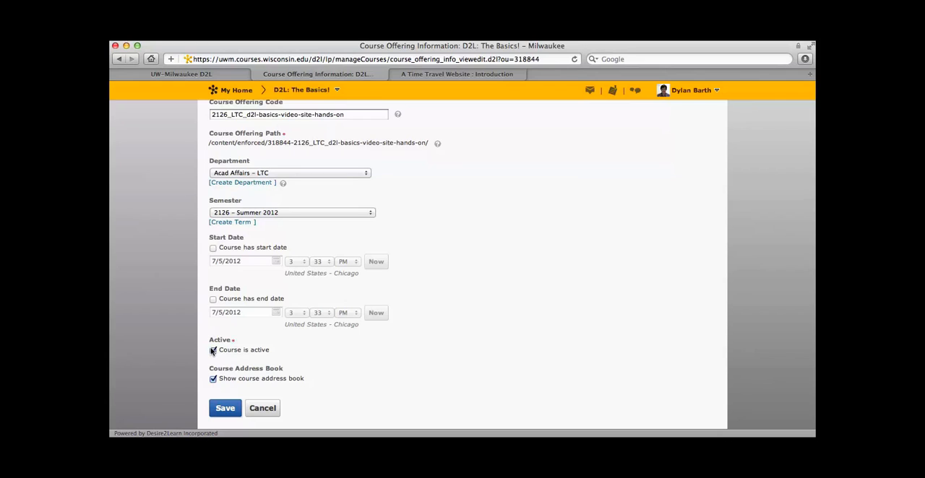
pyautogui.click(212, 351)
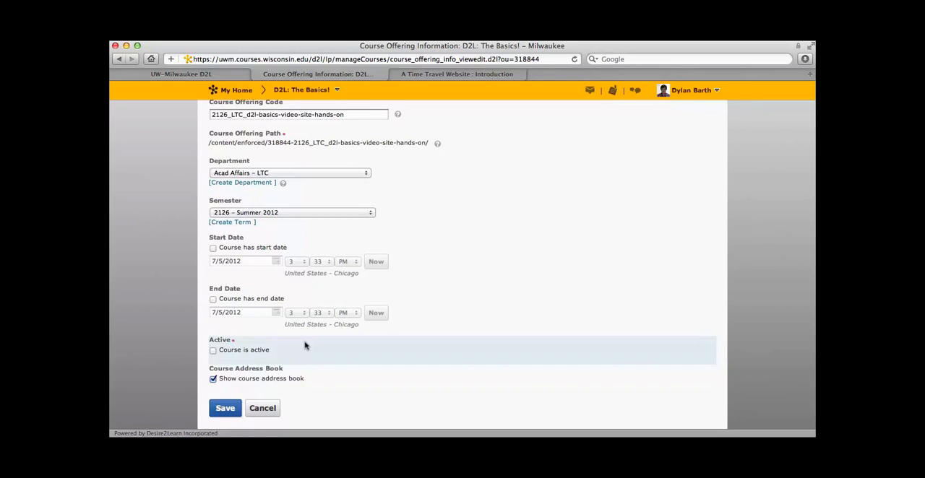
pyautogui.click(213, 351)
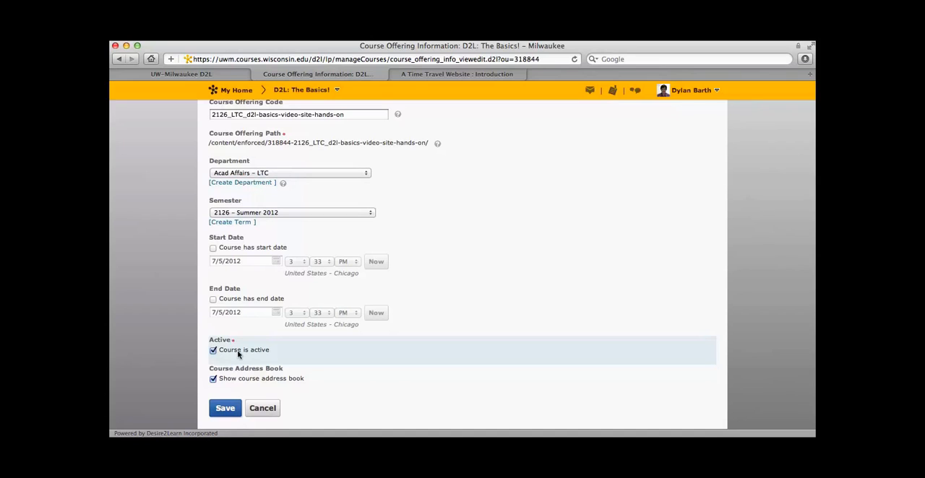
pyautogui.click(221, 409)
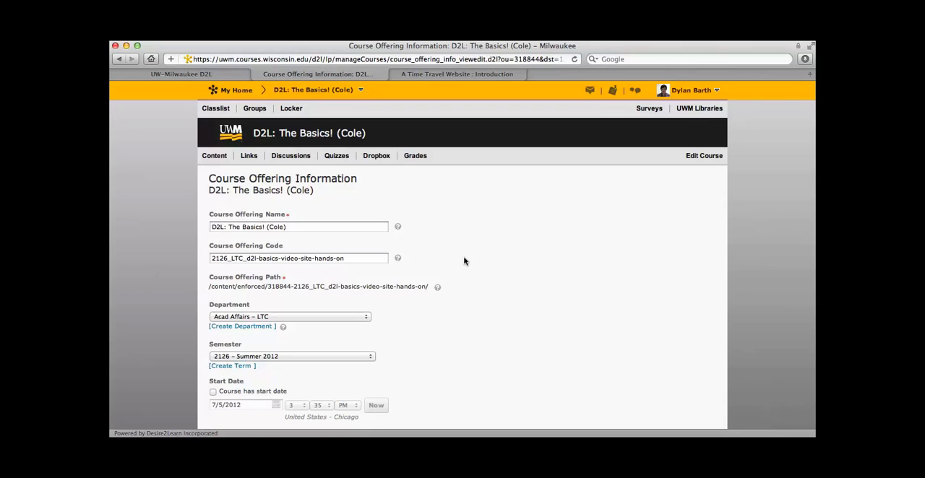
pyautogui.scroll(-5, 464, 261)
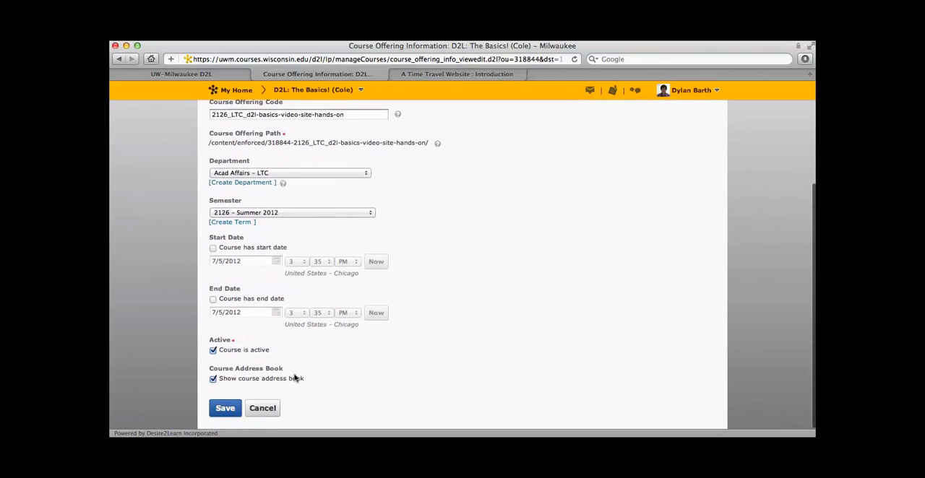
pyautogui.click(265, 407)
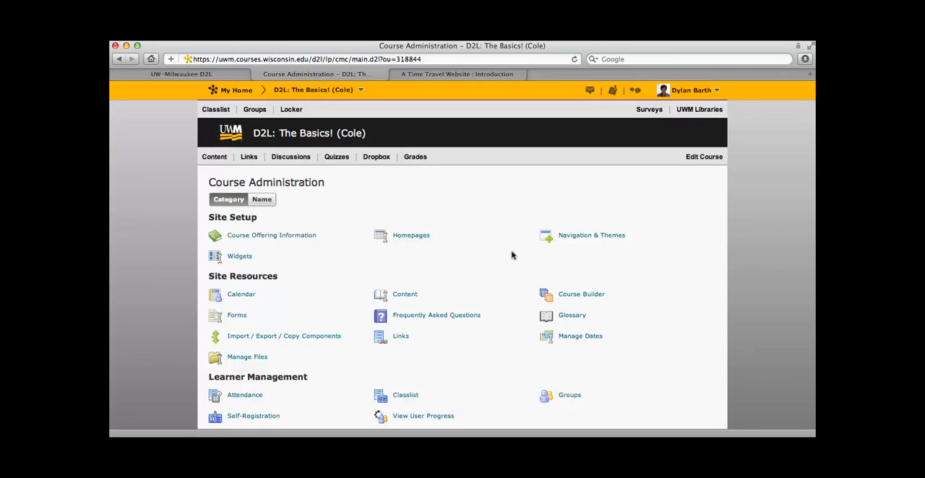
# Make a copy of the Course Default navbar in Navigation & Themes
pyautogui.click(585, 235)
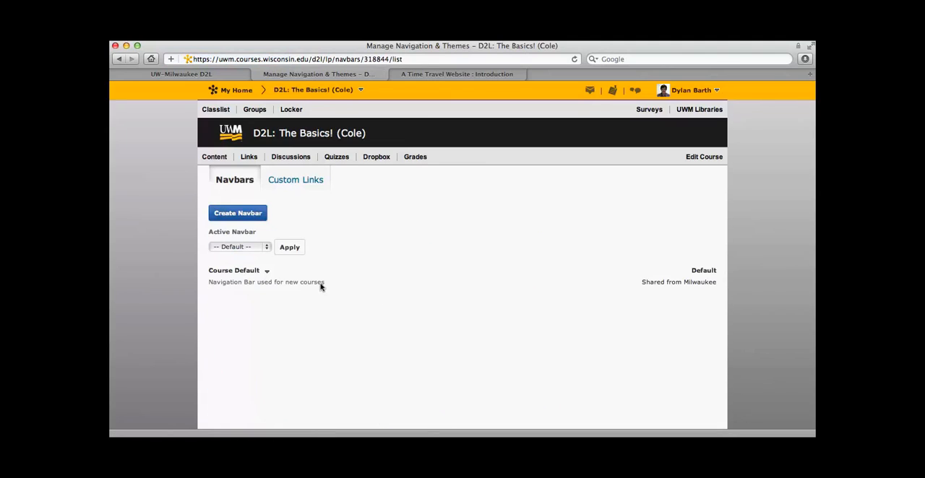
pyautogui.click(265, 271)
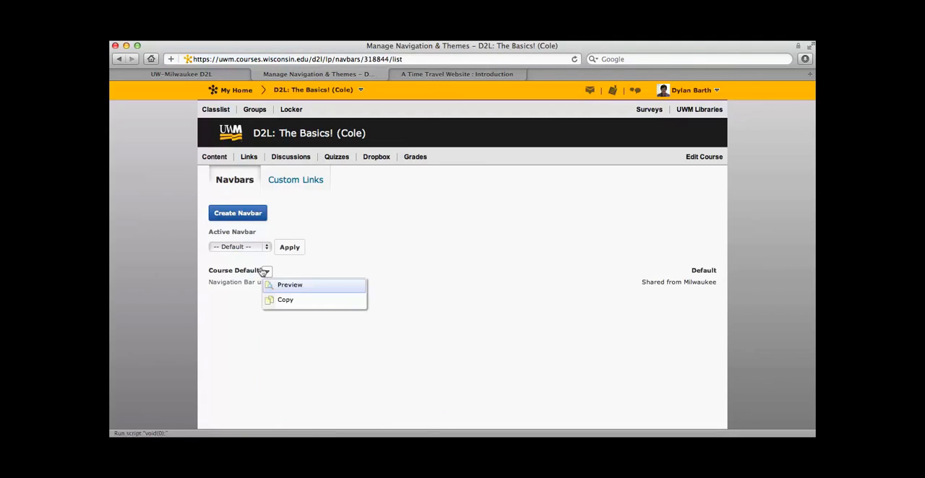
pyautogui.click(284, 301)
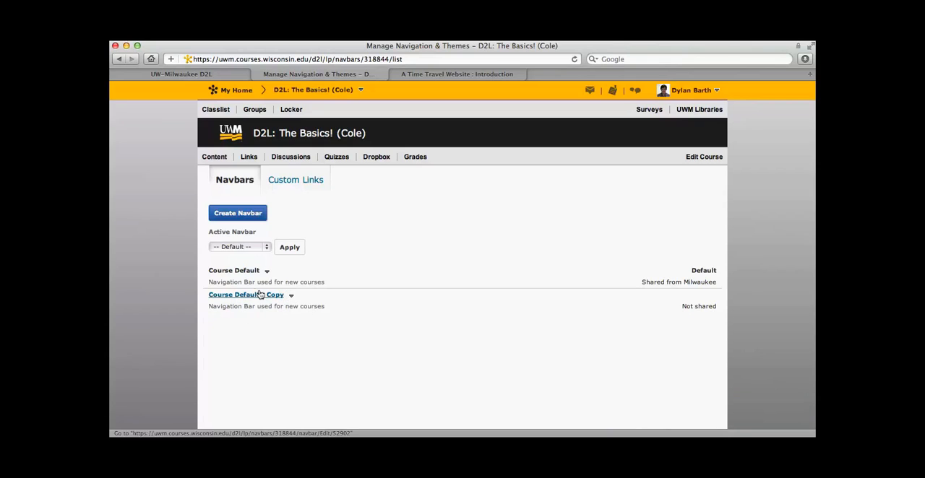
# Examine the copied navbar's name, theme and link areas in its editor, and close it without saving
pyautogui.click(257, 294)
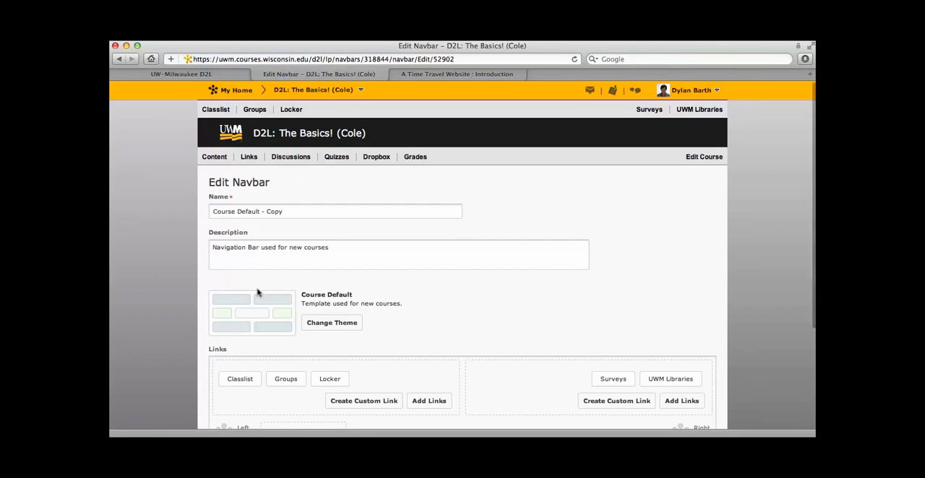
pyautogui.scroll(-3, 392, 318)
pyautogui.scroll(-1, 392, 318)
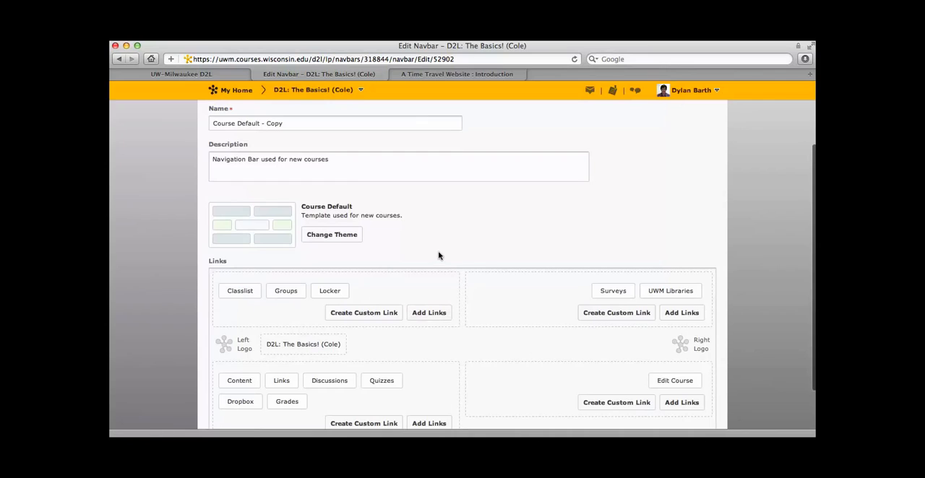
pyautogui.scroll(-1, 438, 256)
pyautogui.scroll(-1, 438, 256)
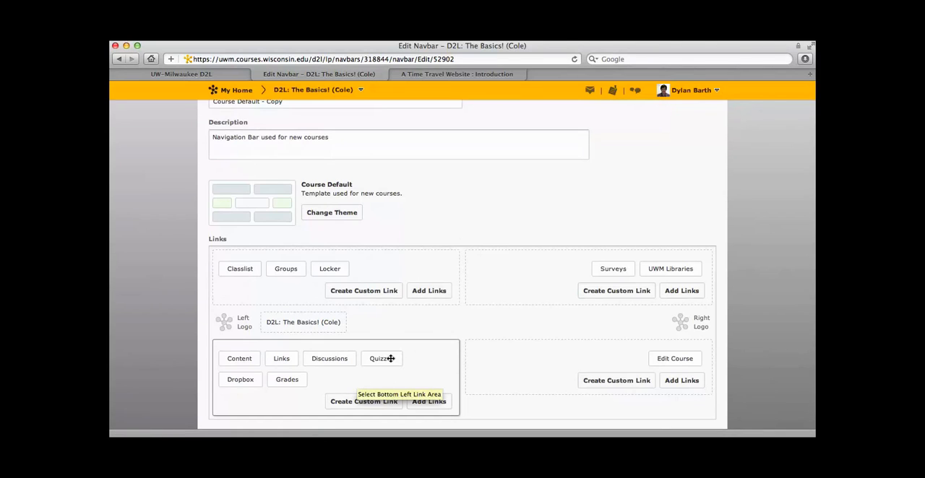
pyautogui.moveTo(381, 356)
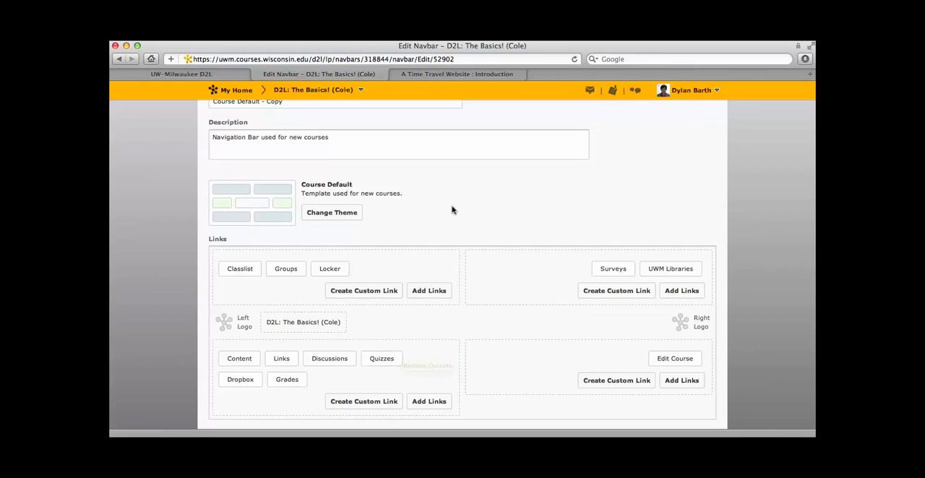
pyautogui.scroll(3, 451, 211)
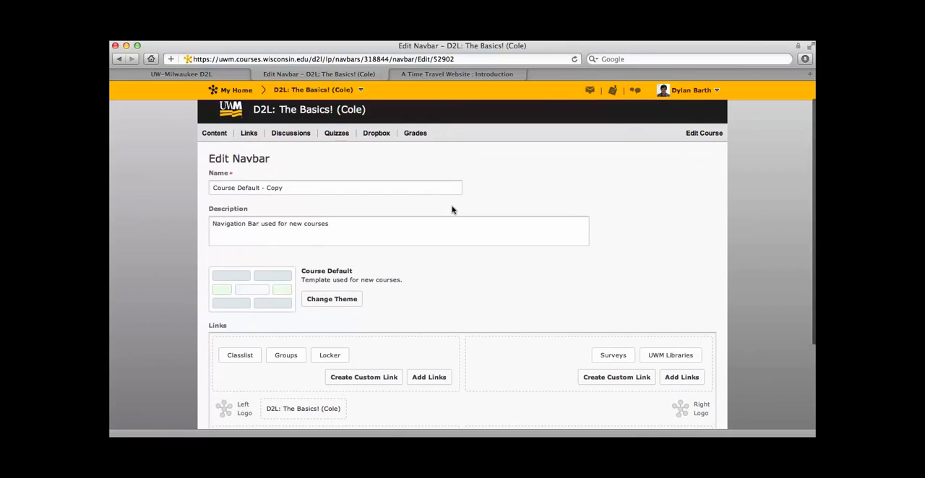
pyautogui.moveTo(282, 187); pyautogui.dragTo(199, 185)
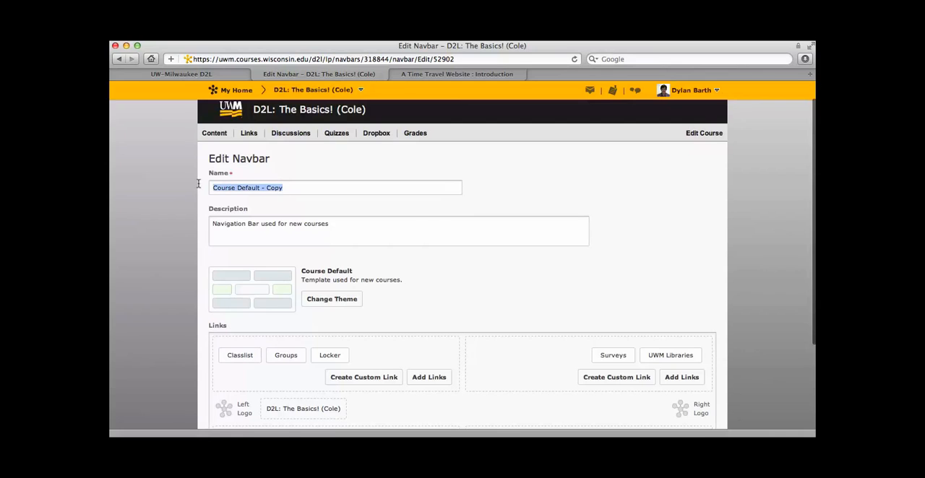
pyautogui.scroll(-5, 299, 210)
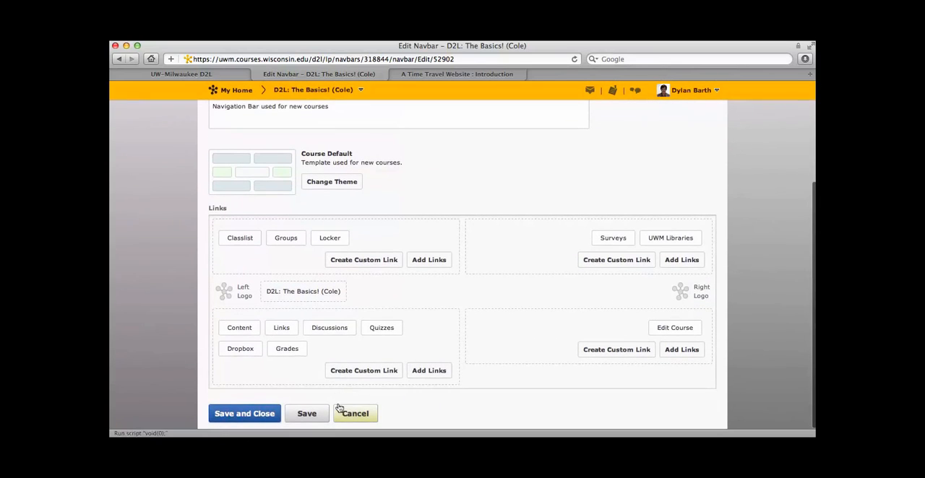
pyautogui.click(344, 411)
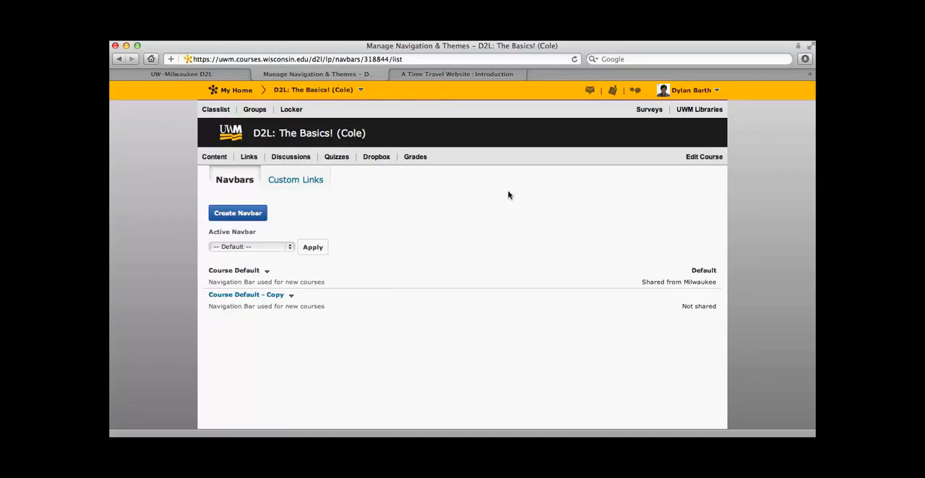
# Start copying components from another org unit into this course, with protected resources included
pyautogui.click(692, 153)
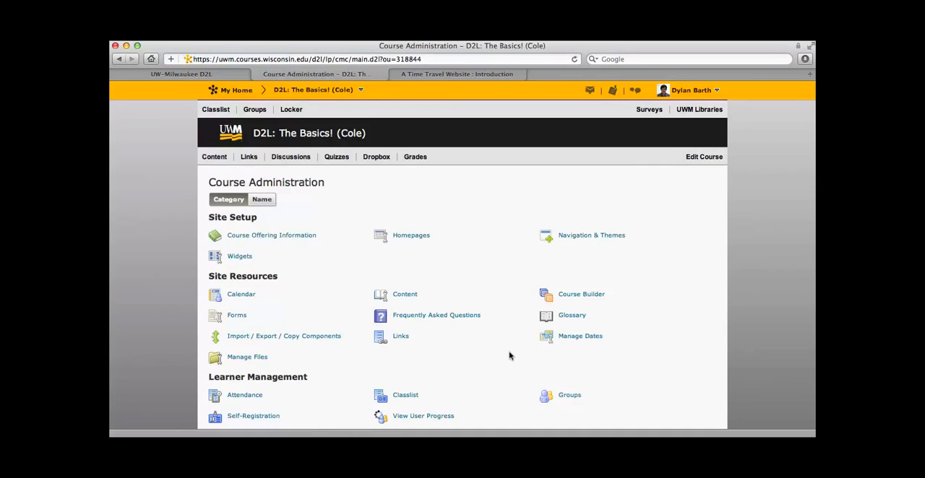
pyautogui.scroll(-2, 510, 354)
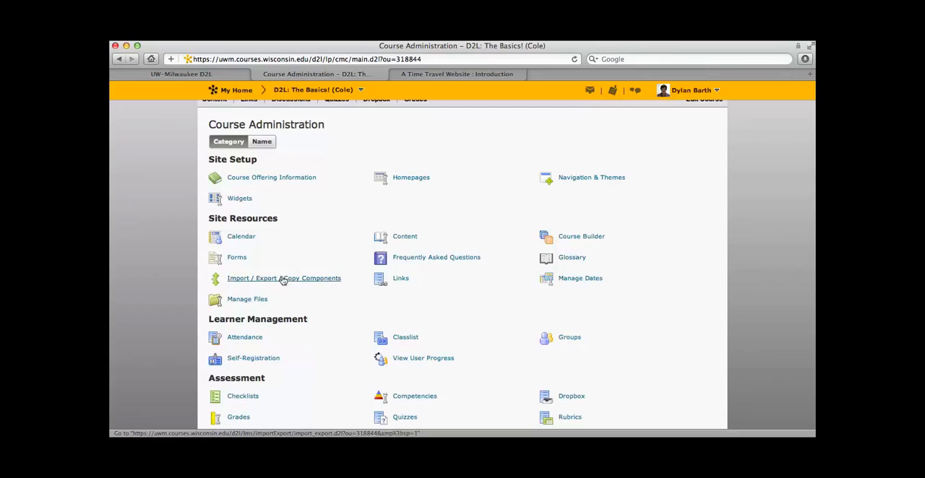
pyautogui.click(283, 279)
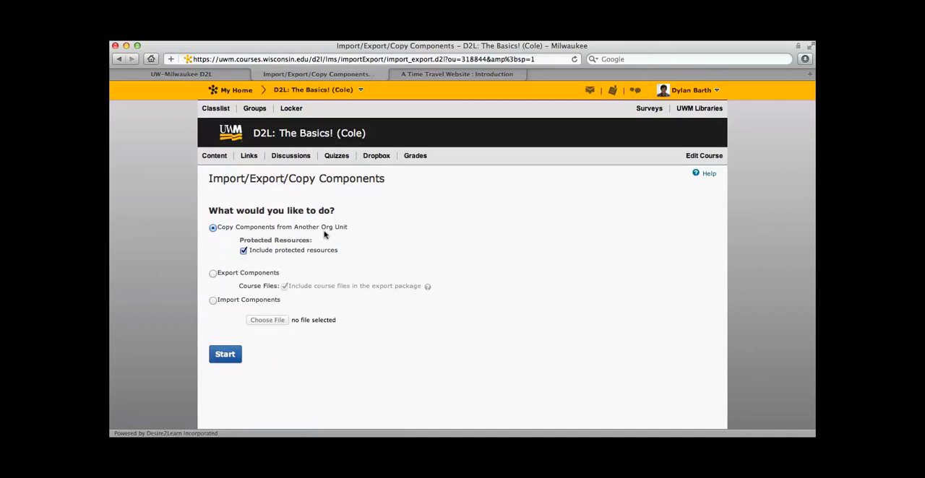
pyautogui.click(232, 357)
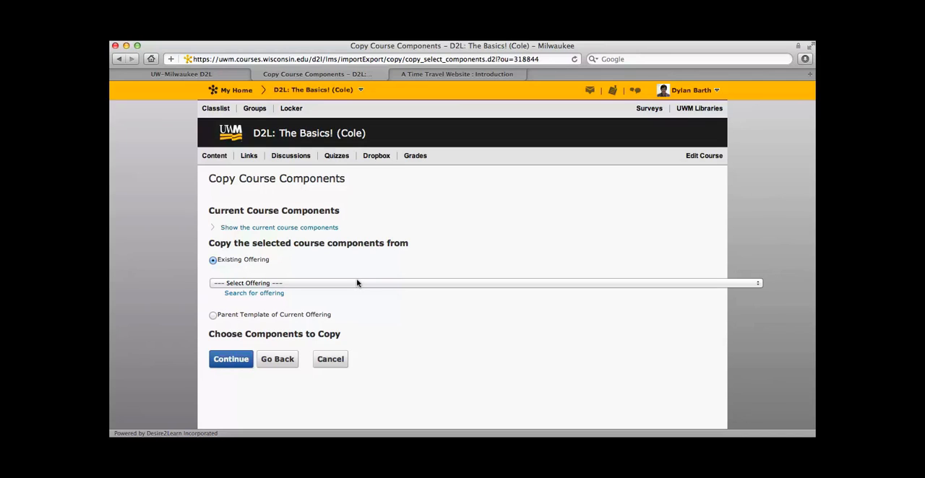
# Choose all components of the 2129 SEC002 offering of "This Sucks!" Controversies in Public Art as the copy source, and cancel the copy
pyautogui.click(356, 283)
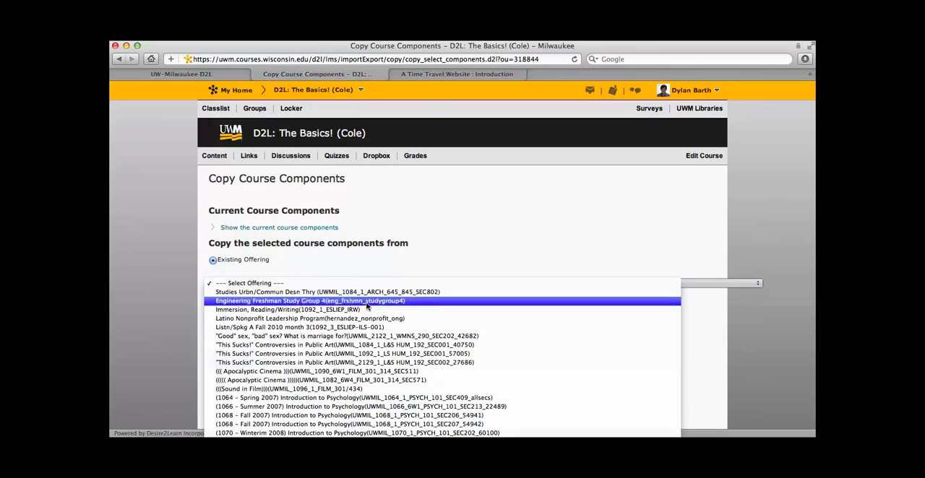
pyautogui.click(376, 363)
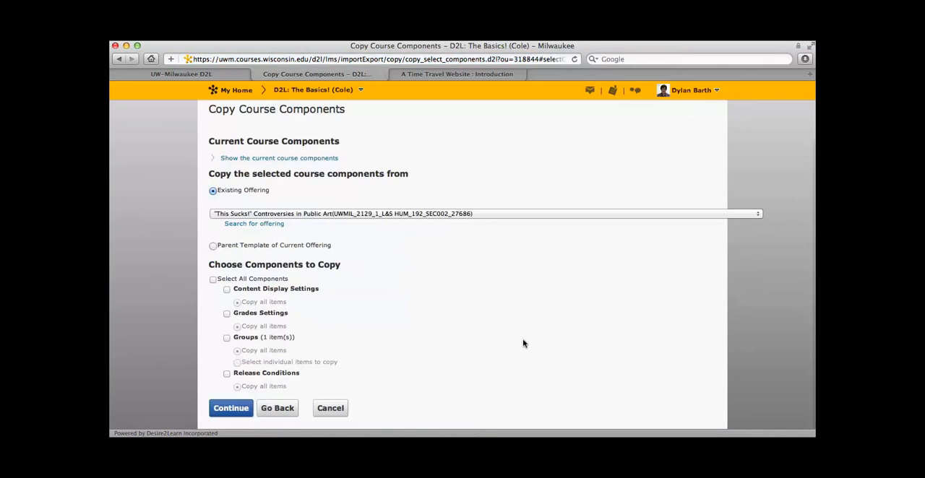
pyautogui.click(213, 279)
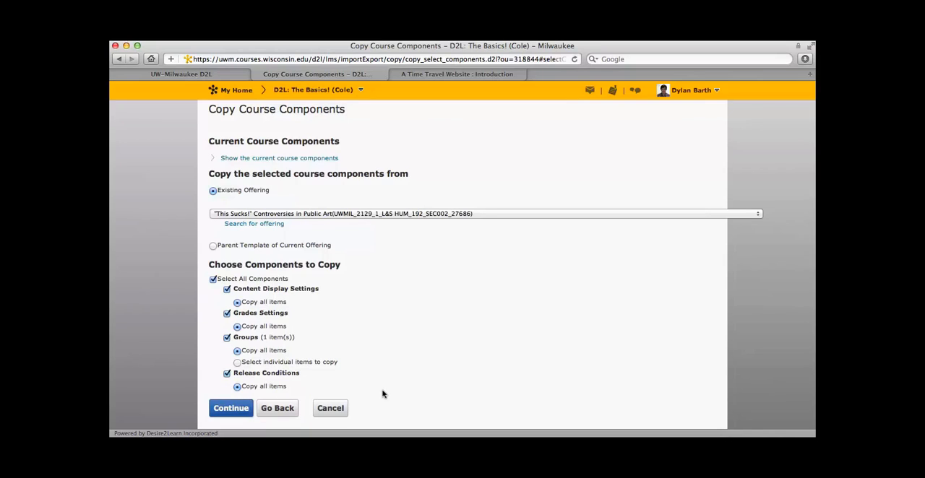
pyautogui.click(332, 408)
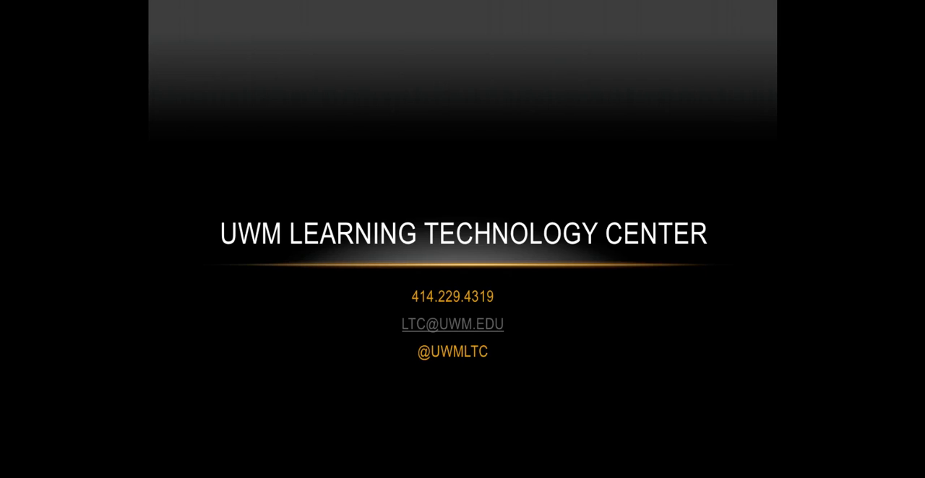